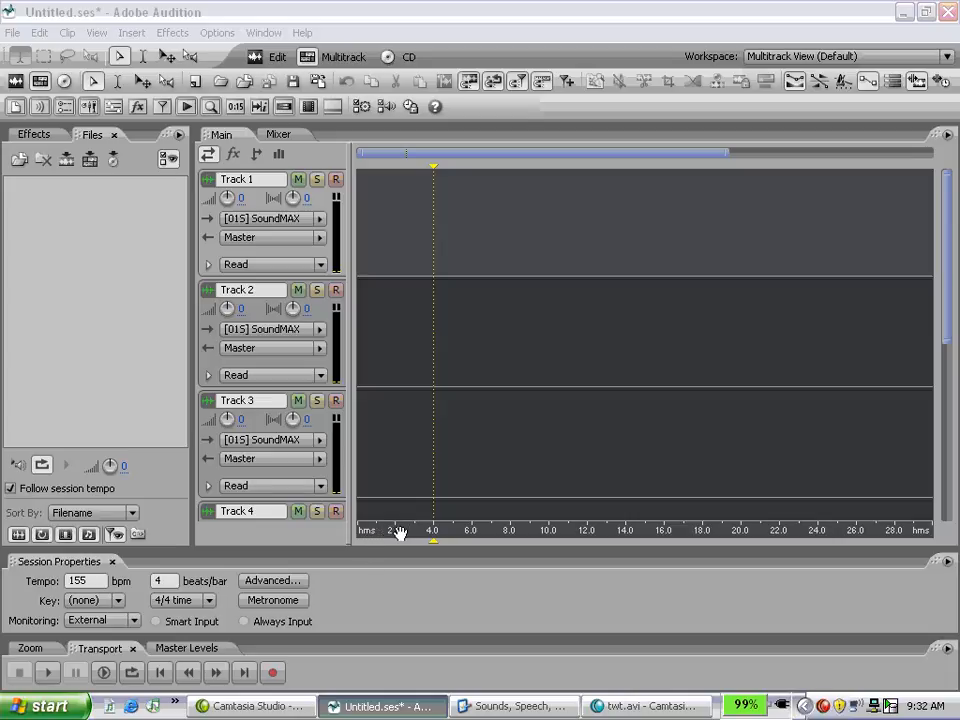
{"action": "right_click", "coordinate": [402, 532]}
{"action": "mouse_move", "coordinate": [450, 540]}
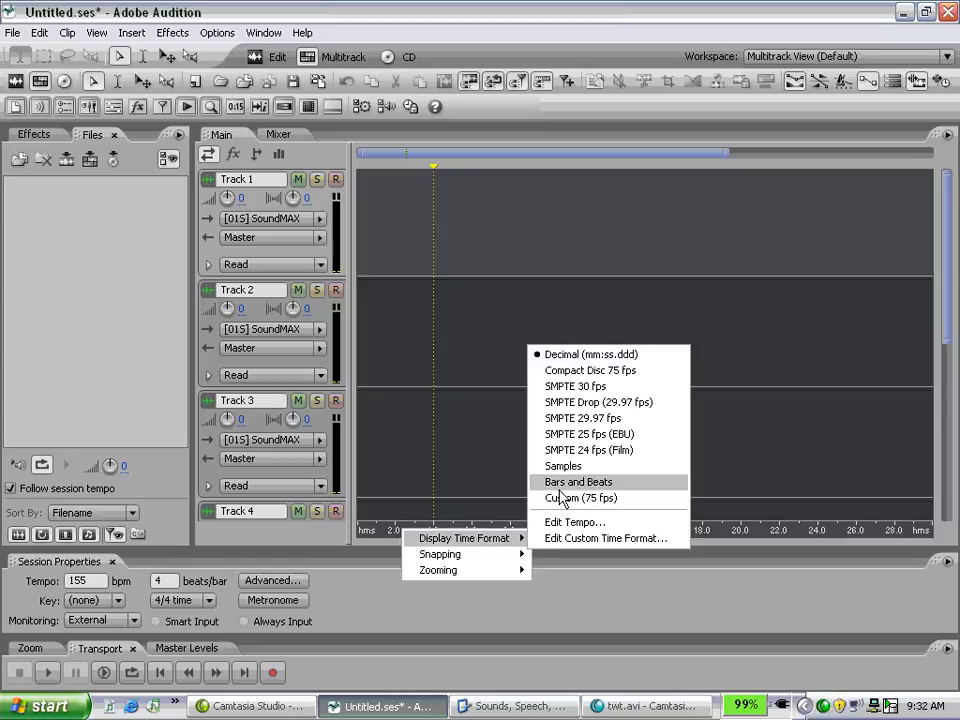
{"action": "left_click", "coordinate": [752, 567]}
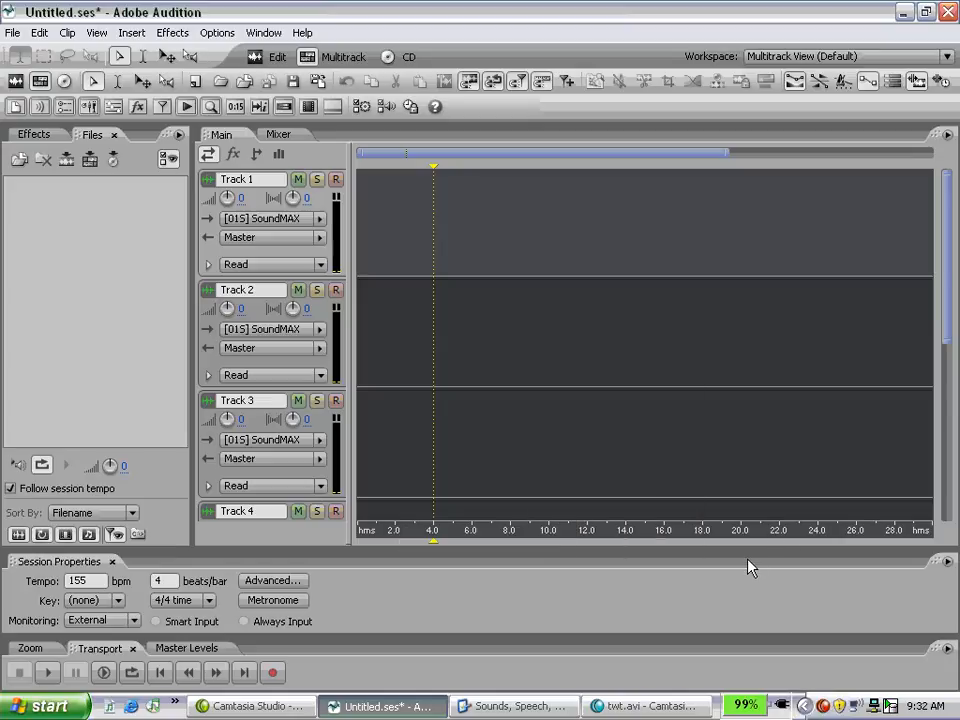
Set the timeline's display time format to Bars and Beats
{"action": "right_click", "coordinate": [555, 531]}
{"action": "mouse_move", "coordinate": [590, 540]}
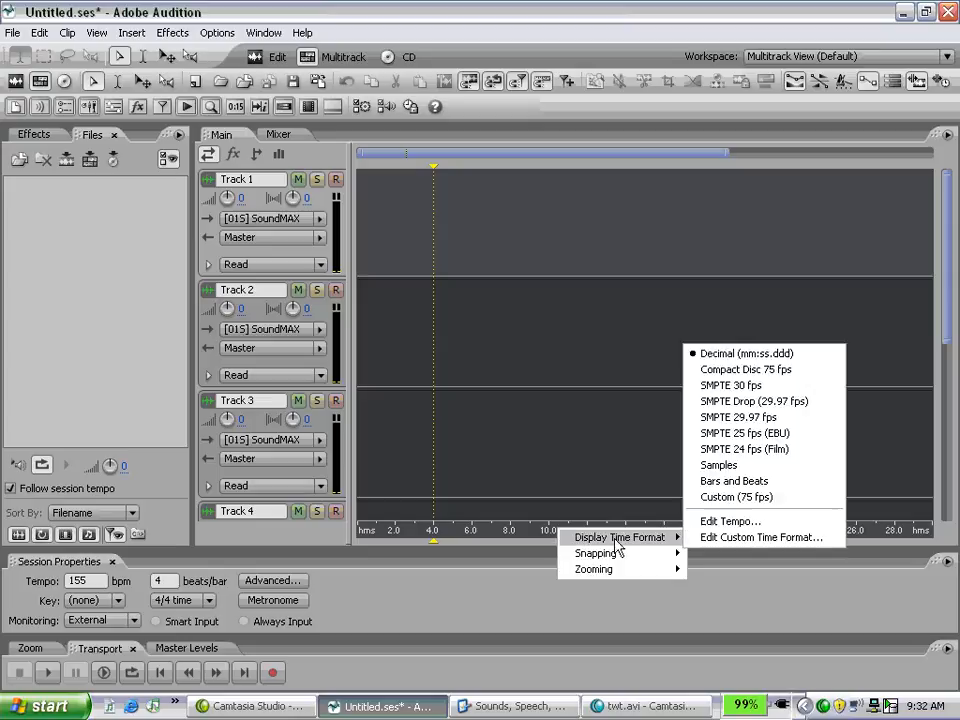
{"action": "left_click", "coordinate": [732, 482]}
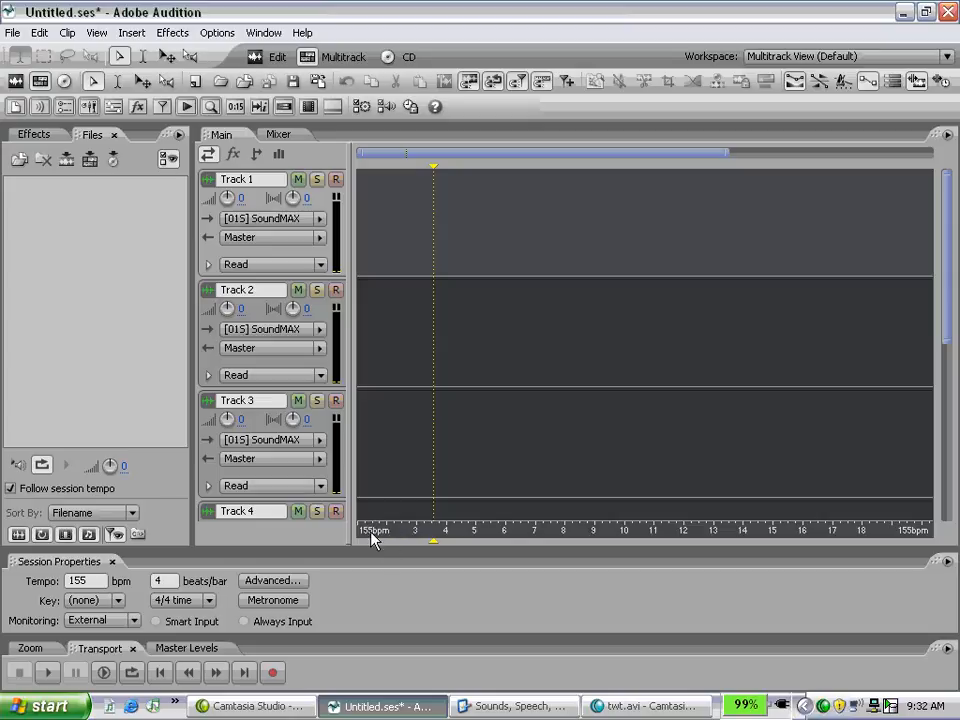
Import Basic Beat.wav, Beat 14.wav, Beat 21.wav and Beat 26.wav from the Beats folder
{"action": "left_click", "coordinate": [19, 160]}
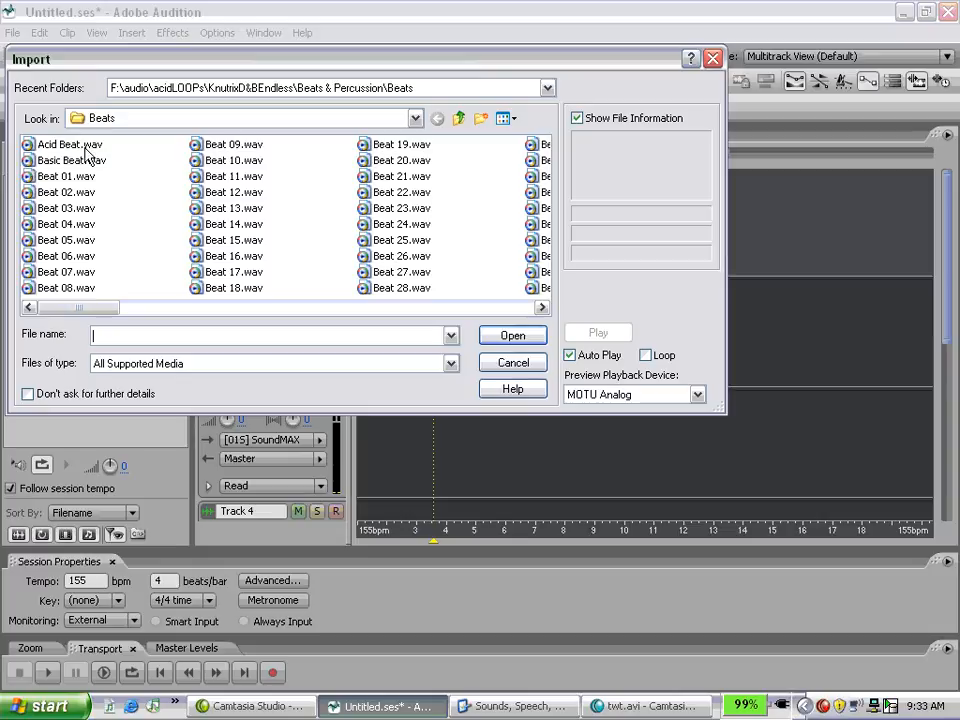
{"action": "left_click", "coordinate": [70, 145]}
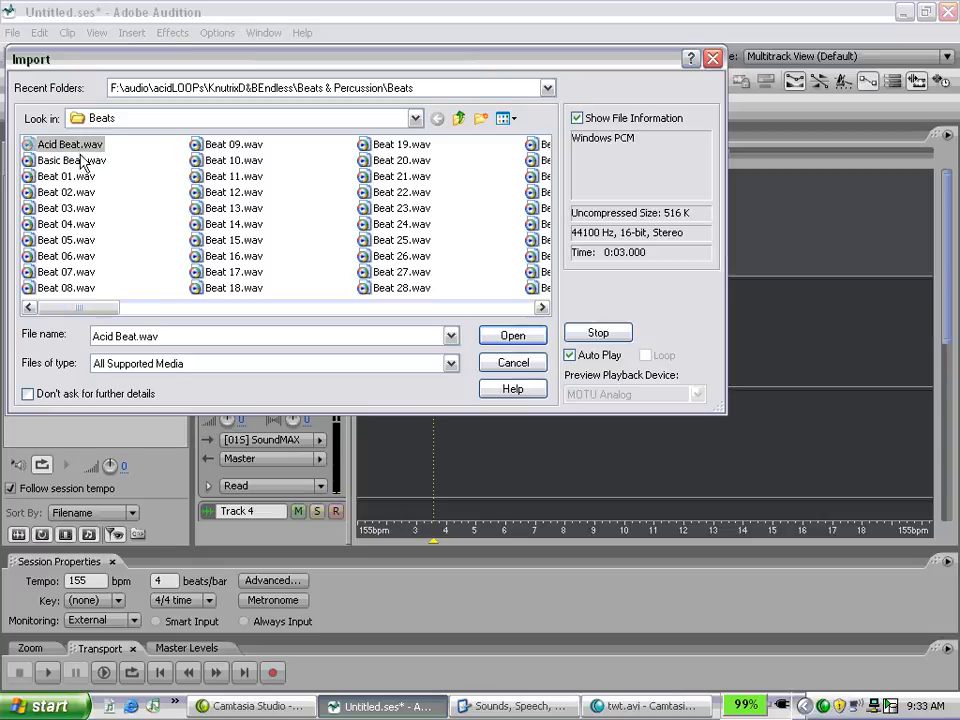
{"action": "left_click", "coordinate": [72, 160]}
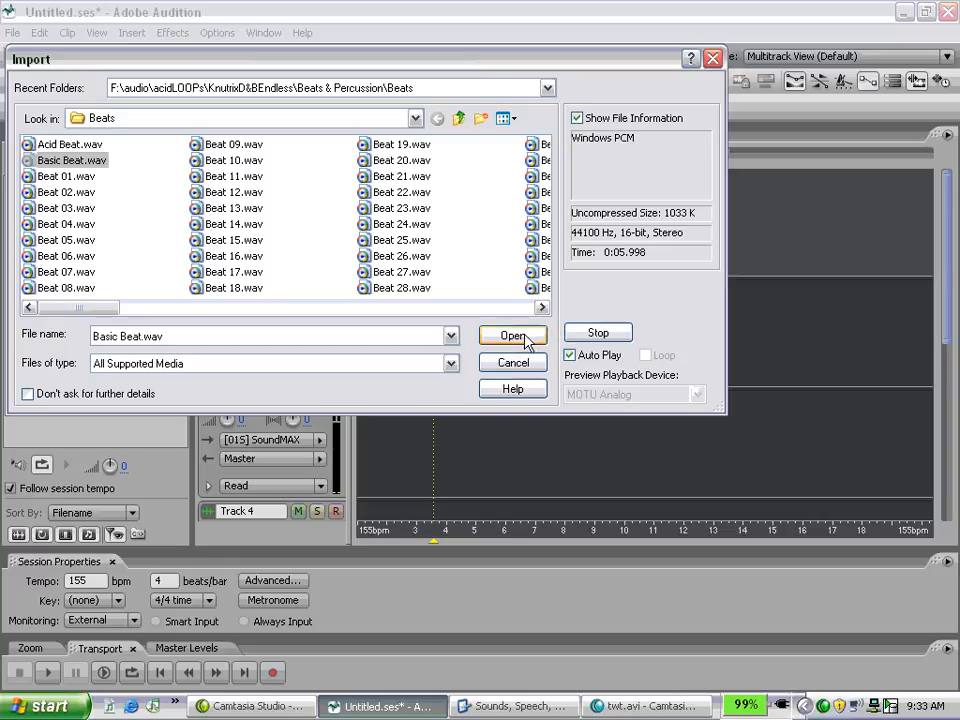
{"action": "left_click", "coordinate": [228, 224], "text": "ctrl"}
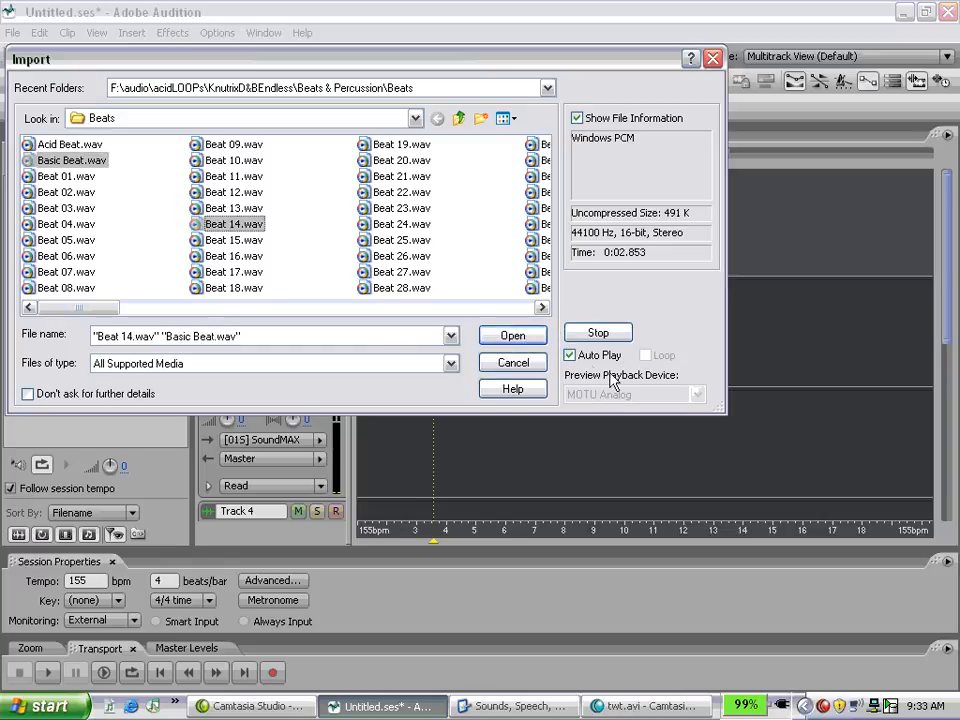
{"action": "left_click", "coordinate": [400, 256], "text": "ctrl"}
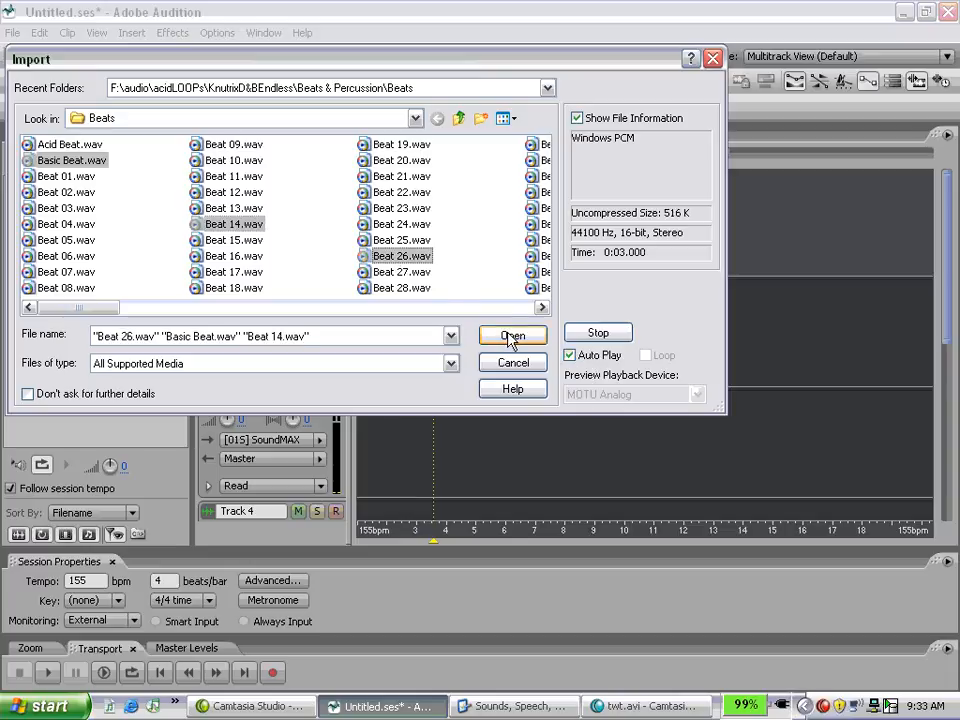
{"action": "left_click", "coordinate": [410, 176], "text": "ctrl"}
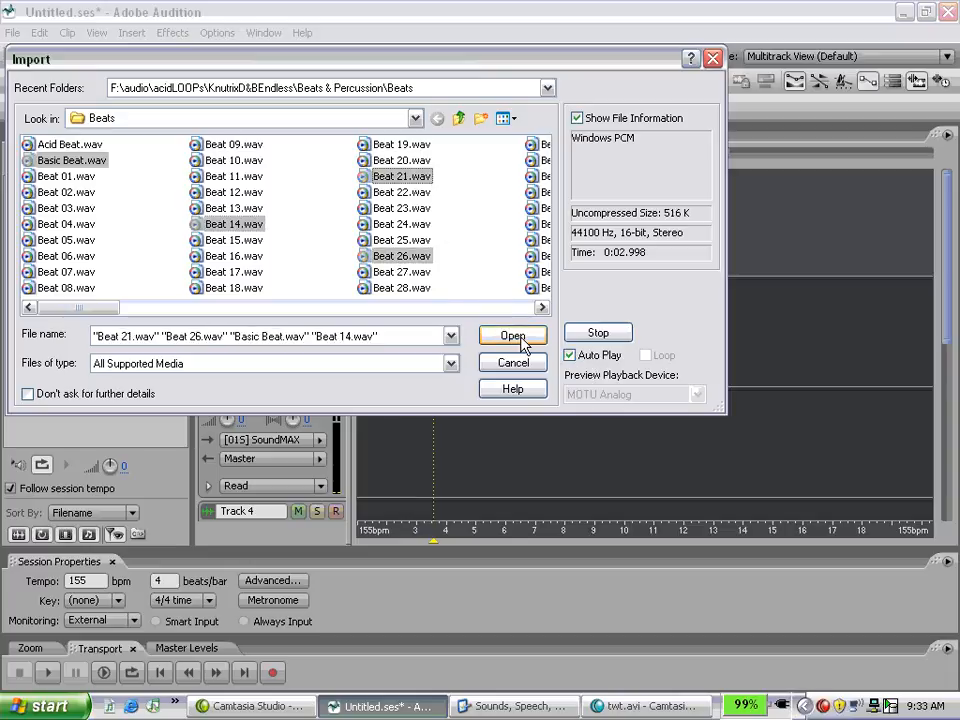
{"action": "left_click", "coordinate": [521, 343]}
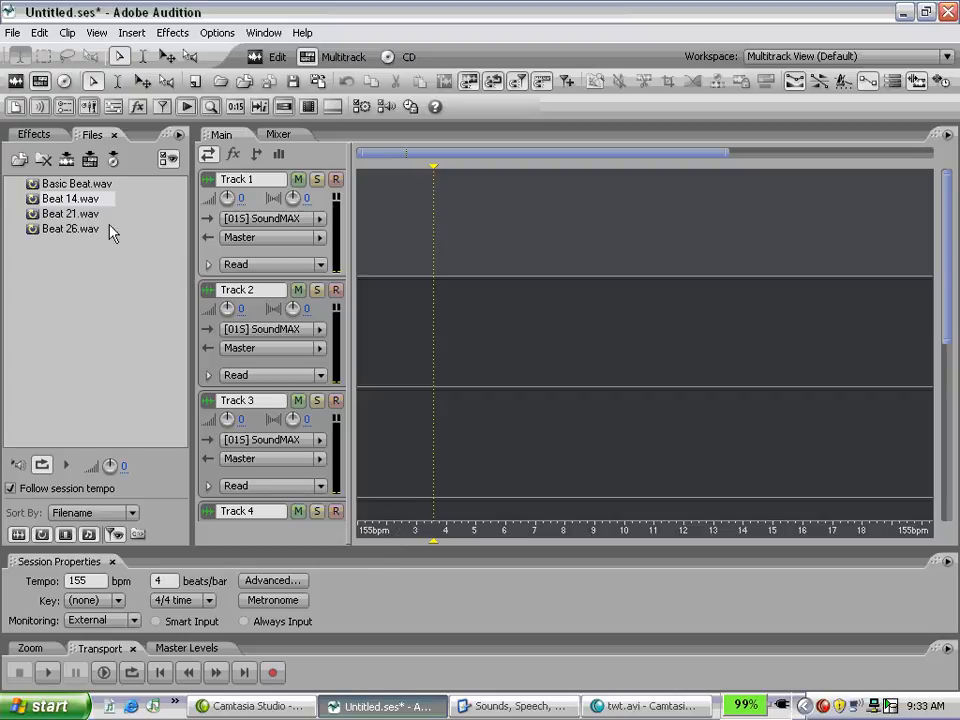
Place Basic Beat.wav at the start of Track 1 and extend its loop to bar 13
{"action": "left_click", "coordinate": [57, 190]}
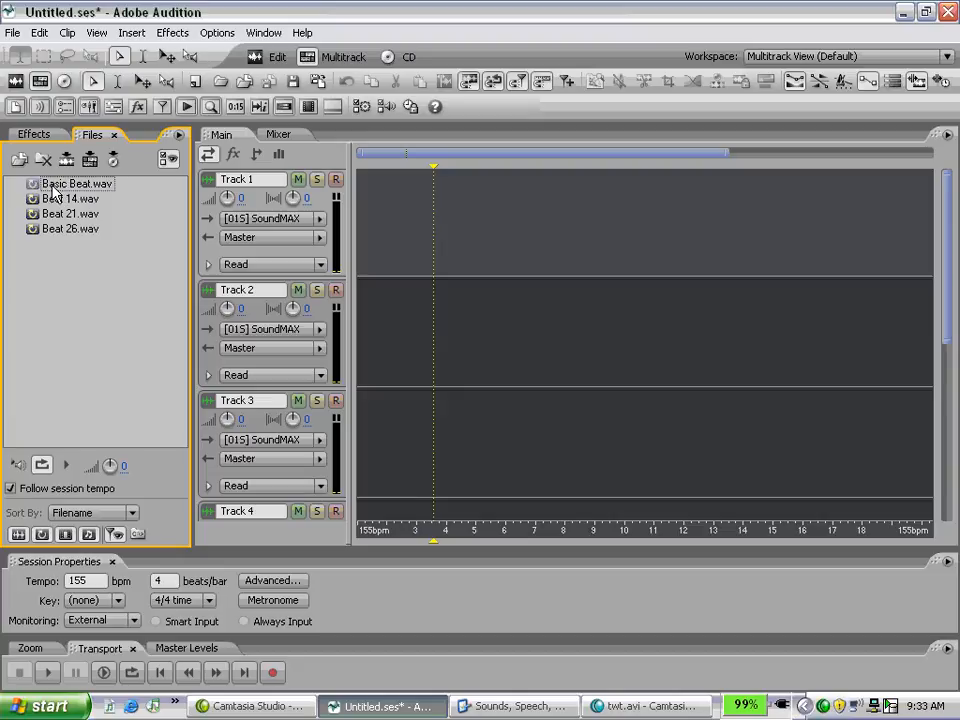
{"action": "left_click_drag", "start_coordinate": [35, 200], "coordinate": [397, 205]}
{"action": "left_click_drag", "start_coordinate": [468, 263], "coordinate": [578, 272]}
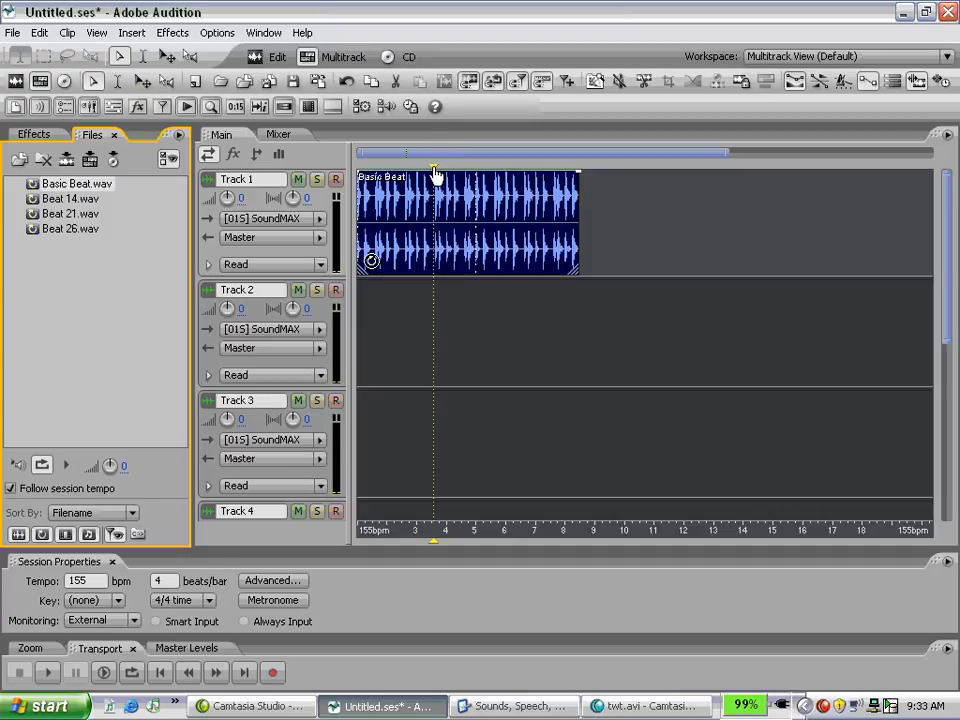
{"action": "left_click_drag", "start_coordinate": [434, 168], "coordinate": [505, 172]}
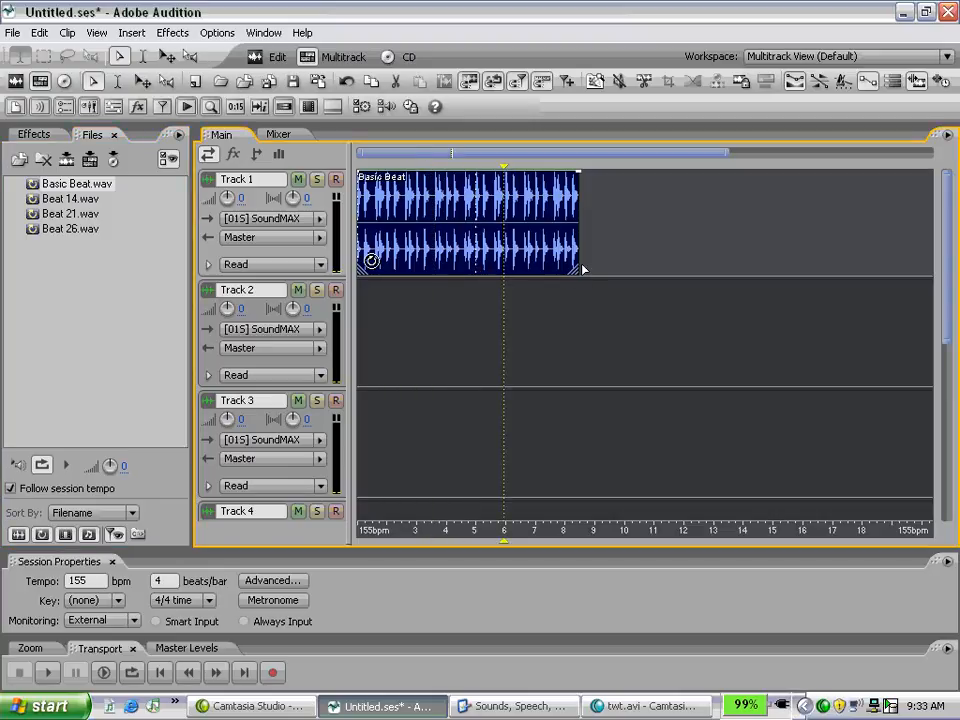
{"action": "left_click_drag", "start_coordinate": [581, 270], "coordinate": [714, 246]}
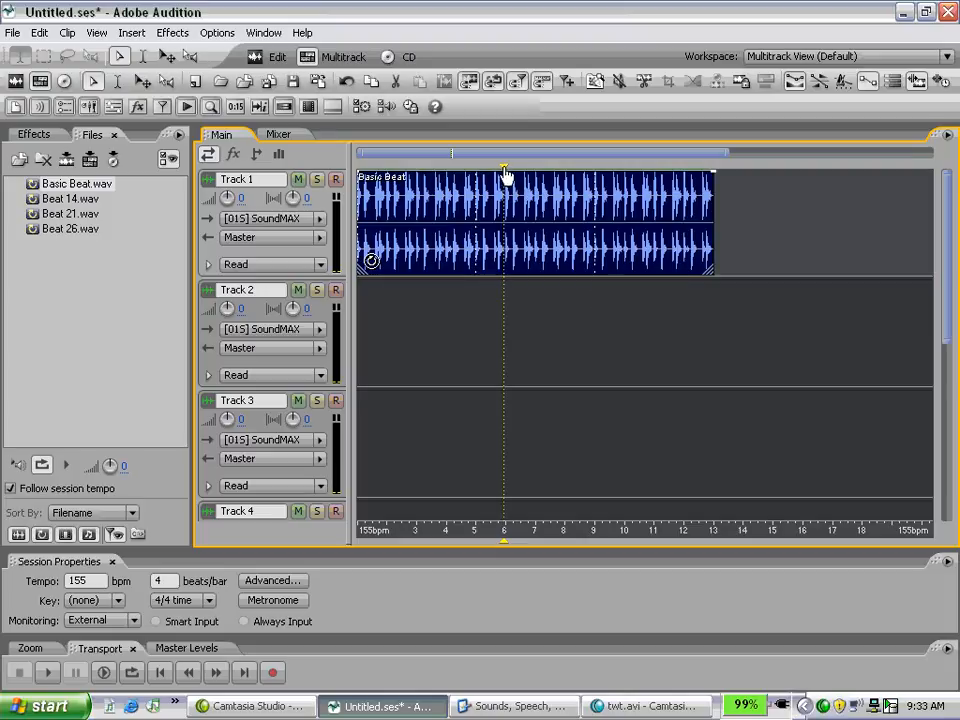
Select the time range from the session start to bar 5 and audition it with looped playback
{"action": "left_click_drag", "start_coordinate": [506, 176], "coordinate": [482, 178]}
{"action": "left_click_drag", "start_coordinate": [478, 174], "coordinate": [475, 174]}
{"action": "left_click", "coordinate": [118, 81]}
{"action": "left_click_drag", "start_coordinate": [365, 341], "coordinate": [474, 325]}
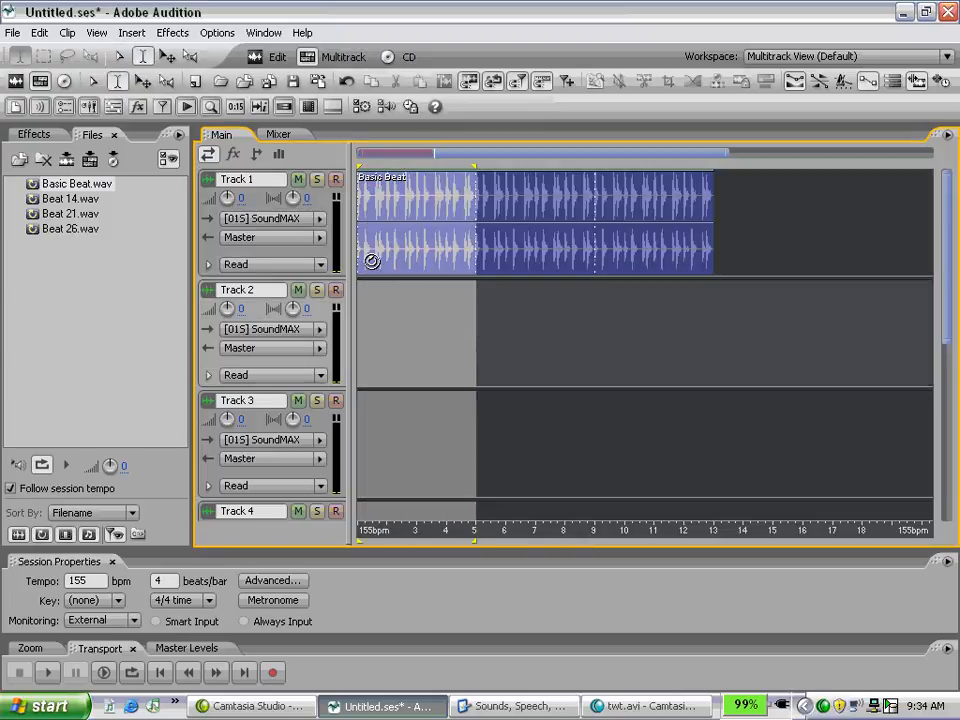
{"action": "left_click", "coordinate": [130, 679]}
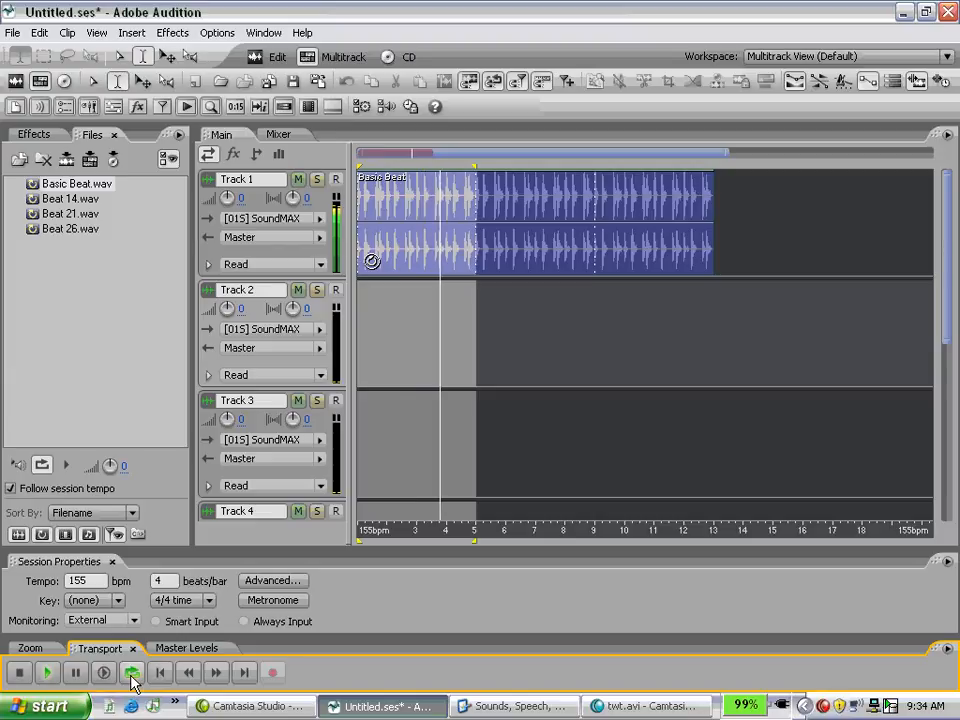
{"action": "left_click", "coordinate": [19, 675]}
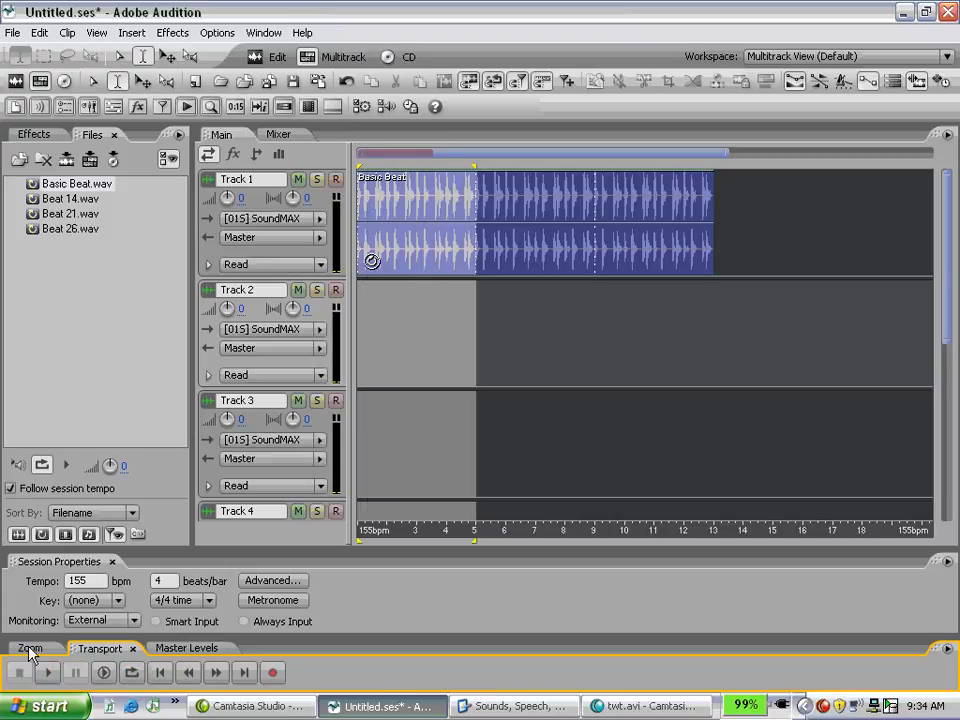
Place Beat 21.wav at the start of Track 2 and extend its loop to bar 9
{"action": "left_click_drag", "start_coordinate": [40, 213], "coordinate": [423, 352]}
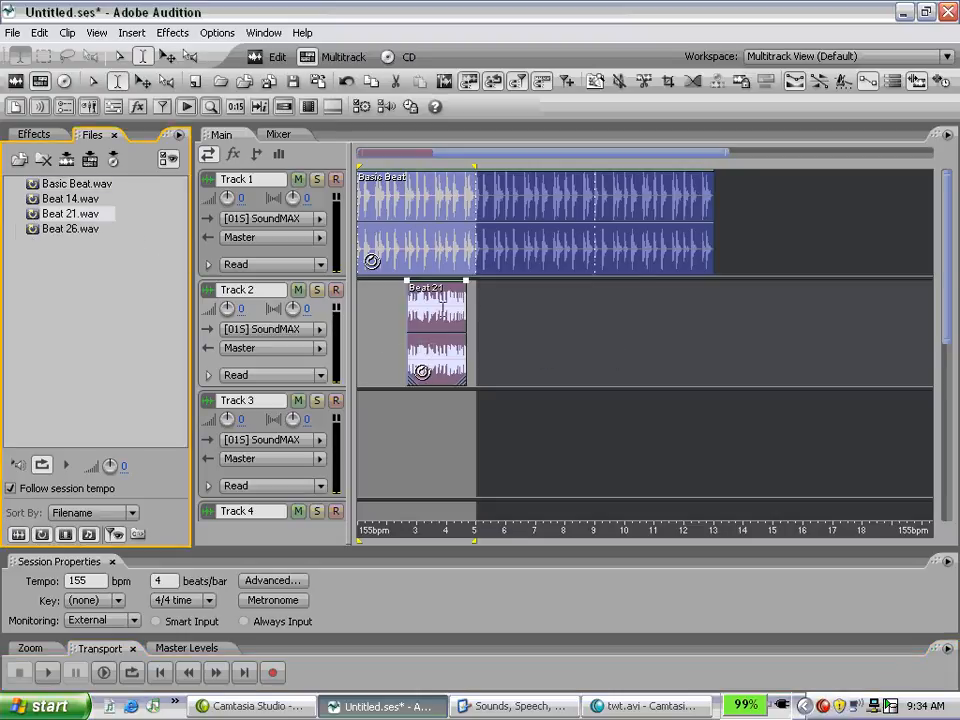
{"action": "left_click", "coordinate": [92, 81]}
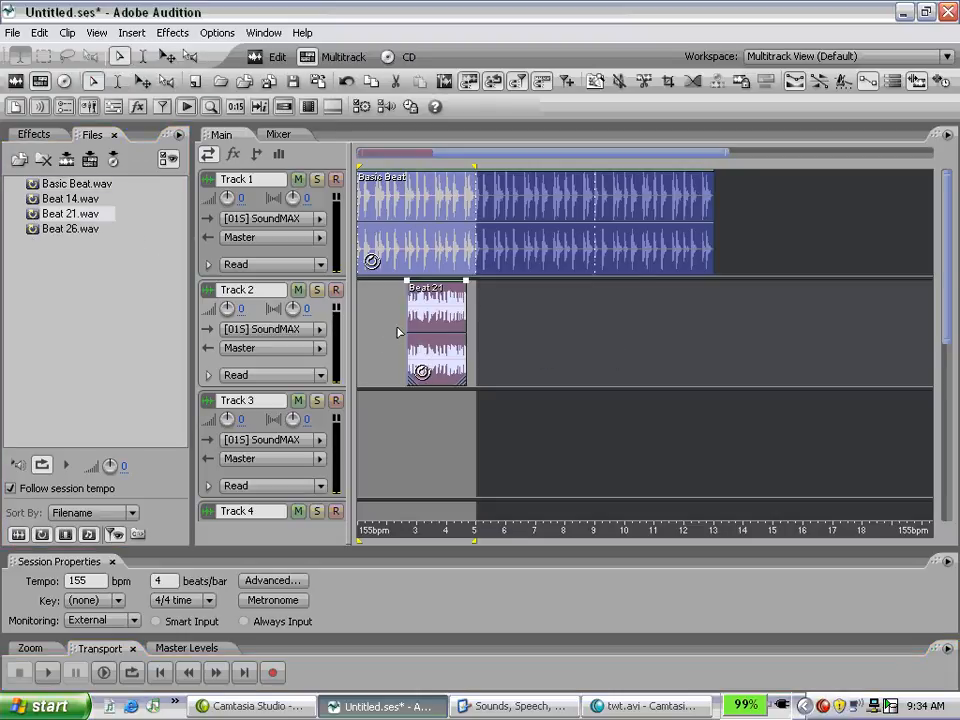
{"action": "left_click_drag", "start_coordinate": [445, 345], "coordinate": [395, 345]}
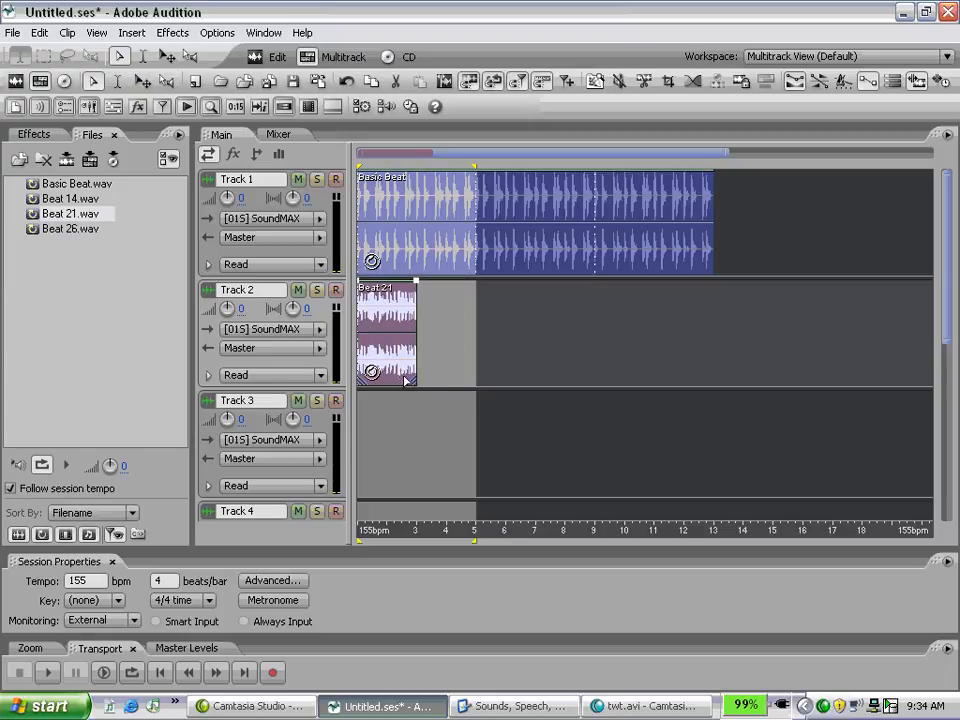
{"action": "left_click_drag", "start_coordinate": [420, 378], "coordinate": [598, 326]}
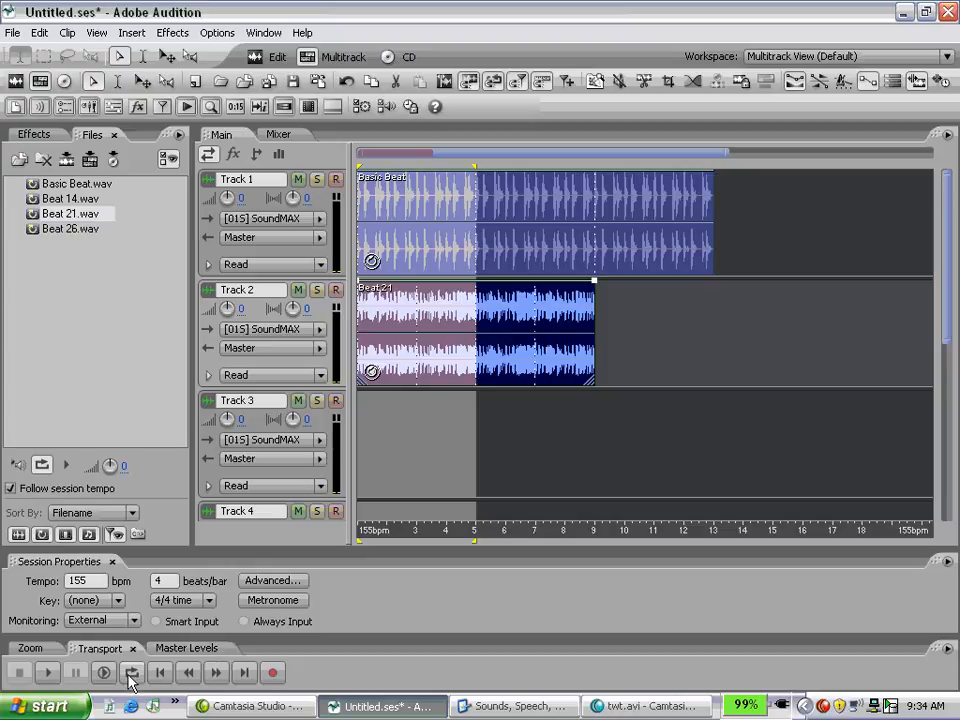
Browse to the Keys & Pads folder for importing and preview several lead loops, including Lead Fusian 01, Lead Jazzorg 01, Lead Rhodes Line and Lead Spookpop
{"action": "left_click", "coordinate": [18, 159]}
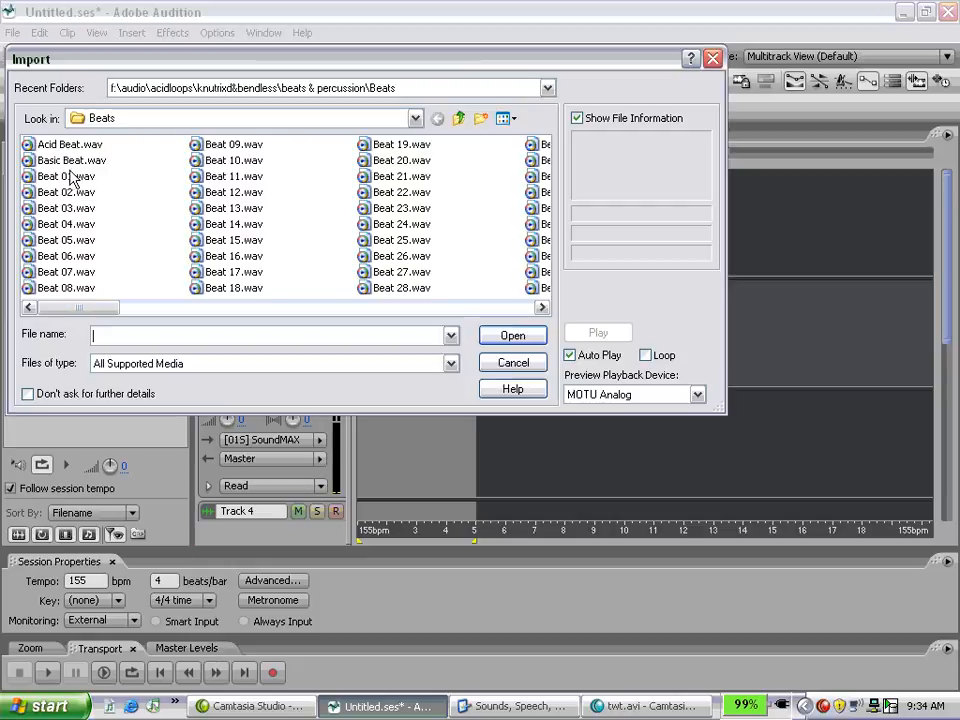
{"action": "left_click", "coordinate": [458, 118]}
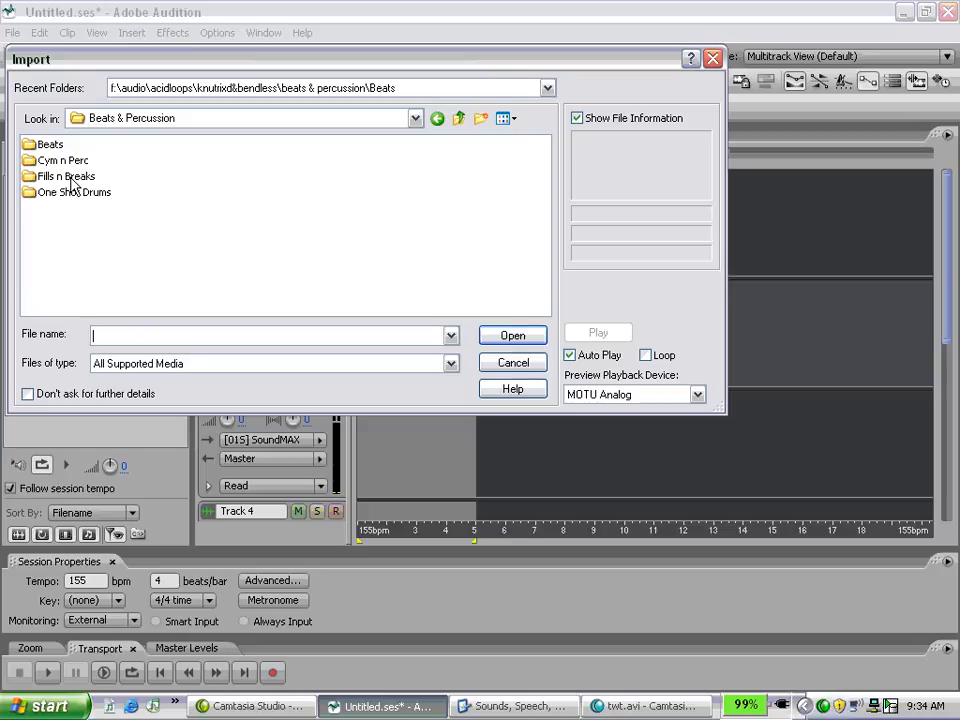
{"action": "left_click", "coordinate": [458, 118]}
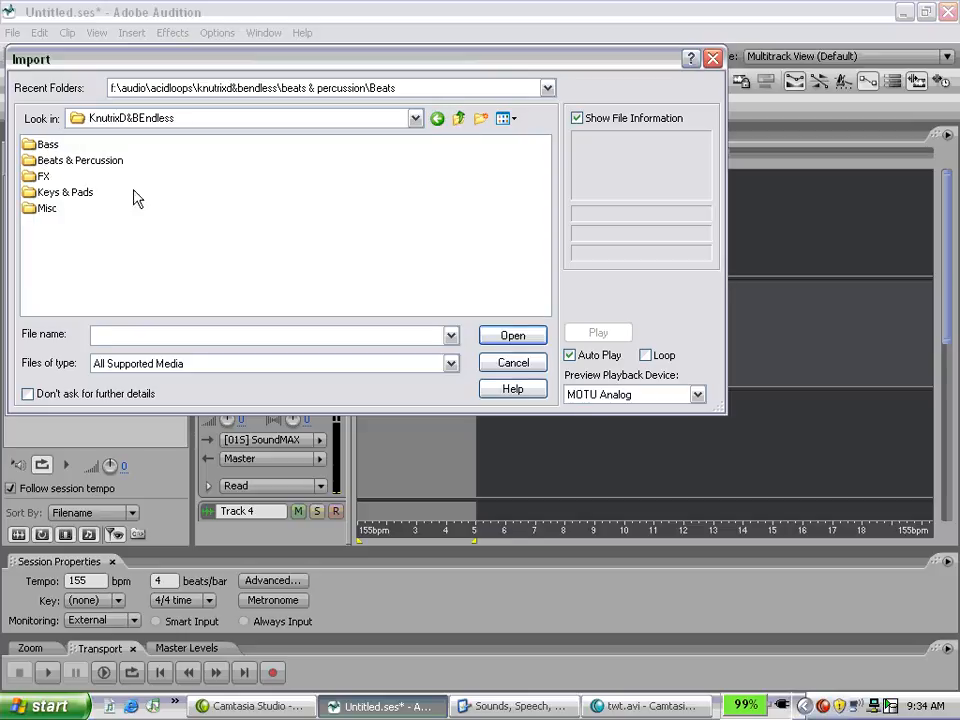
{"action": "double_click", "coordinate": [66, 192]}
{"action": "left_click", "coordinate": [78, 224]}
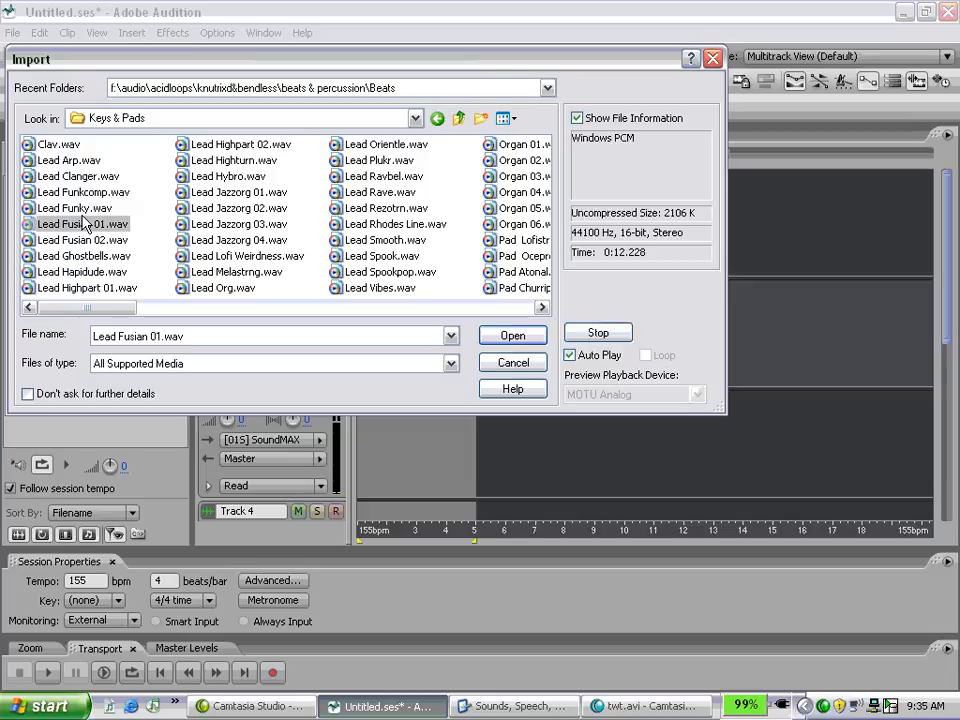
{"action": "left_click", "coordinate": [75, 210]}
{"action": "left_click", "coordinate": [235, 196]}
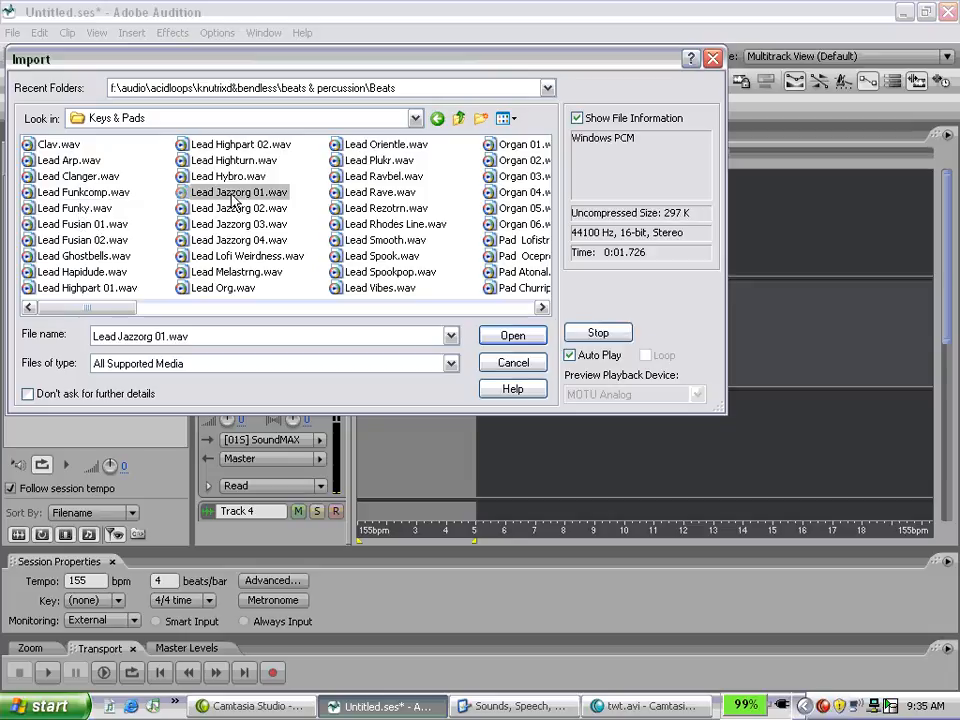
{"action": "left_click", "coordinate": [238, 240]}
{"action": "left_click", "coordinate": [410, 226]}
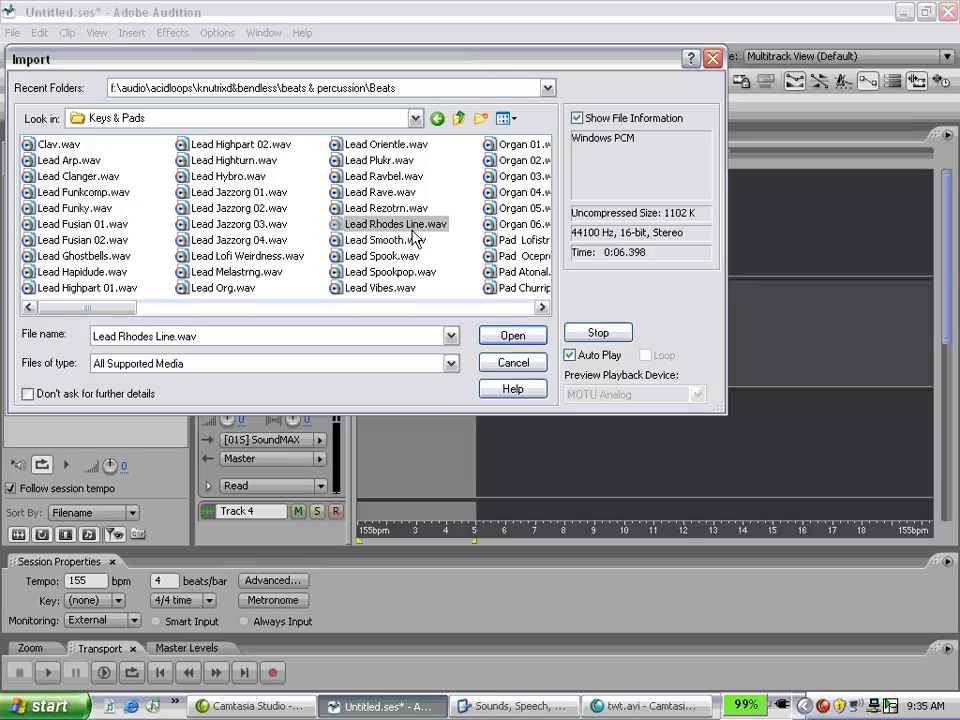
{"action": "left_click", "coordinate": [395, 272]}
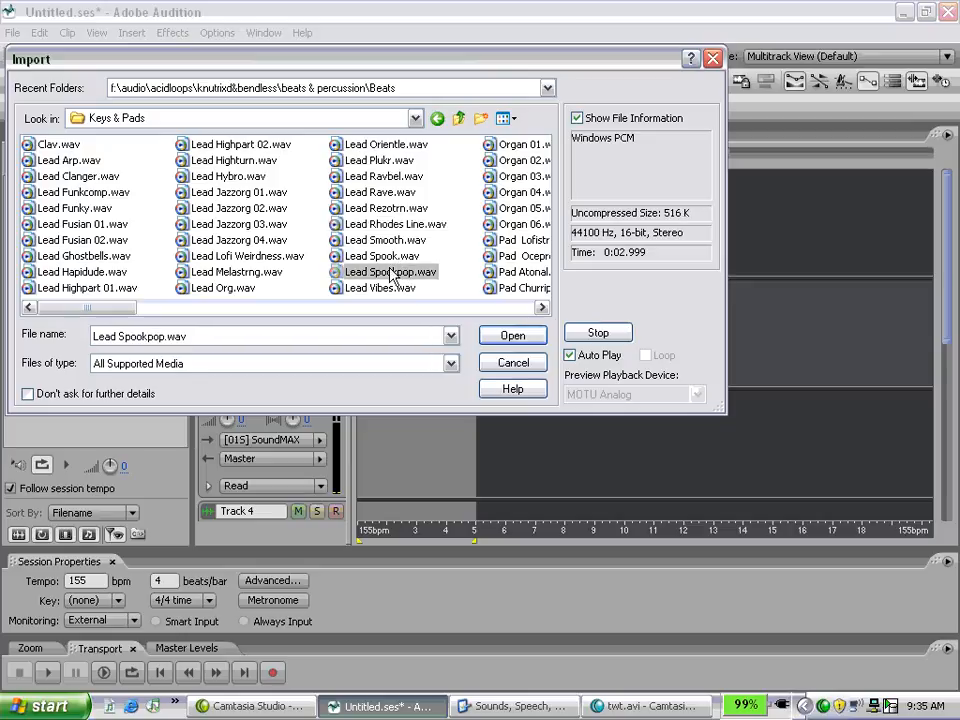
Preview the Pad Atonal, Piano Ballad, Pad Soul Chords 02, Pad Creeperground and Pad Creamy loops
{"action": "left_click", "coordinate": [520, 274]}
{"action": "scroll", "coordinate": [506, 276], "scroll_direction": "down", "scroll_amount": 2}
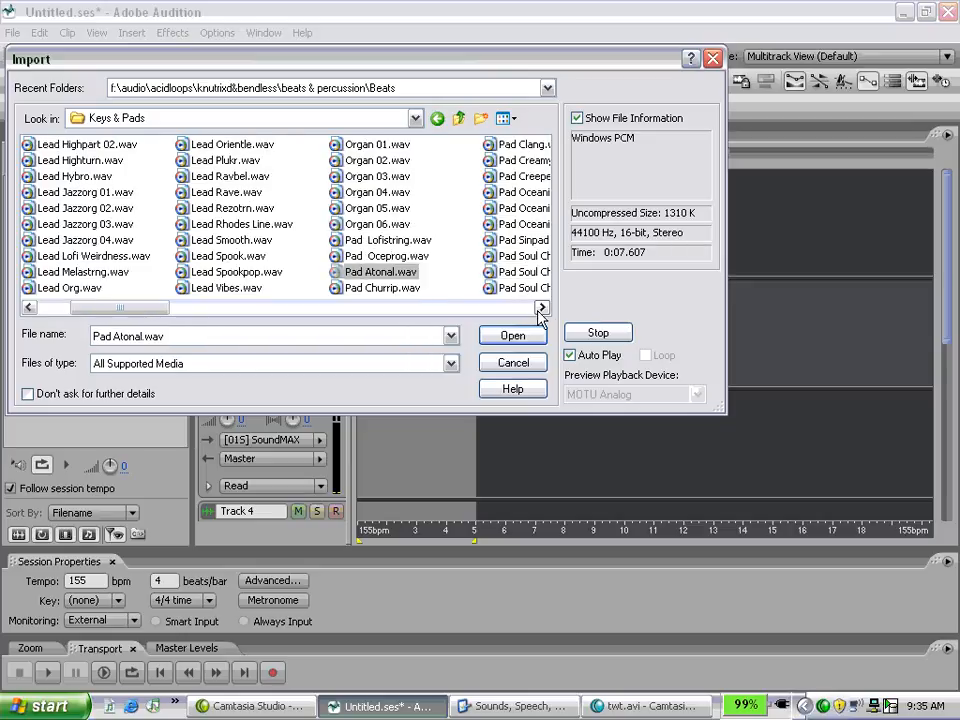
{"action": "left_click", "coordinate": [506, 274]}
{"action": "left_click", "coordinate": [427, 274]}
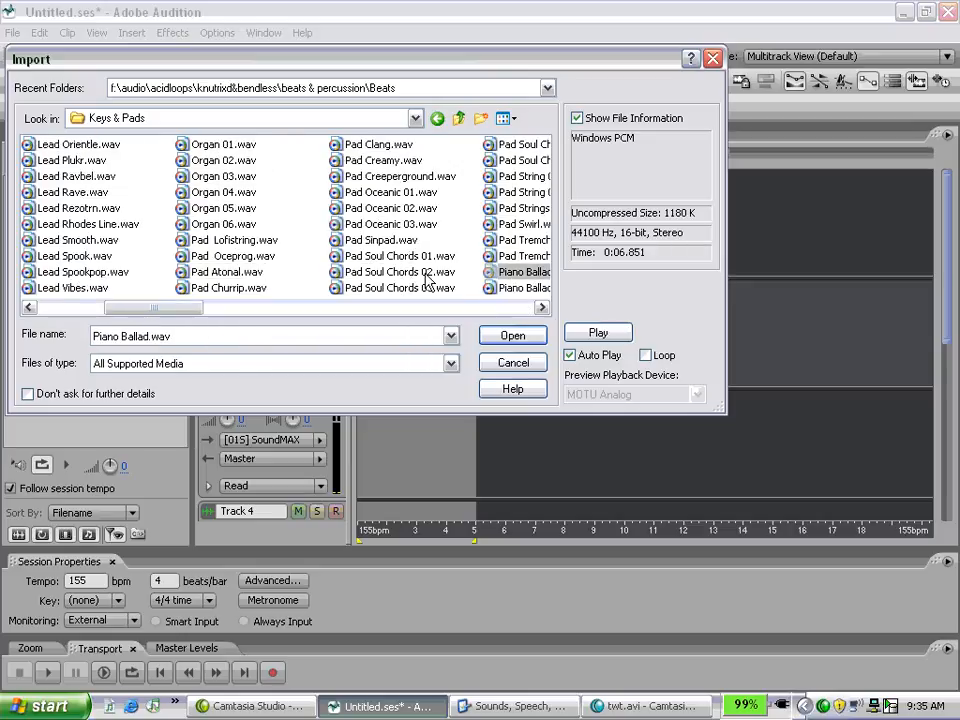
{"action": "left_click", "coordinate": [375, 178]}
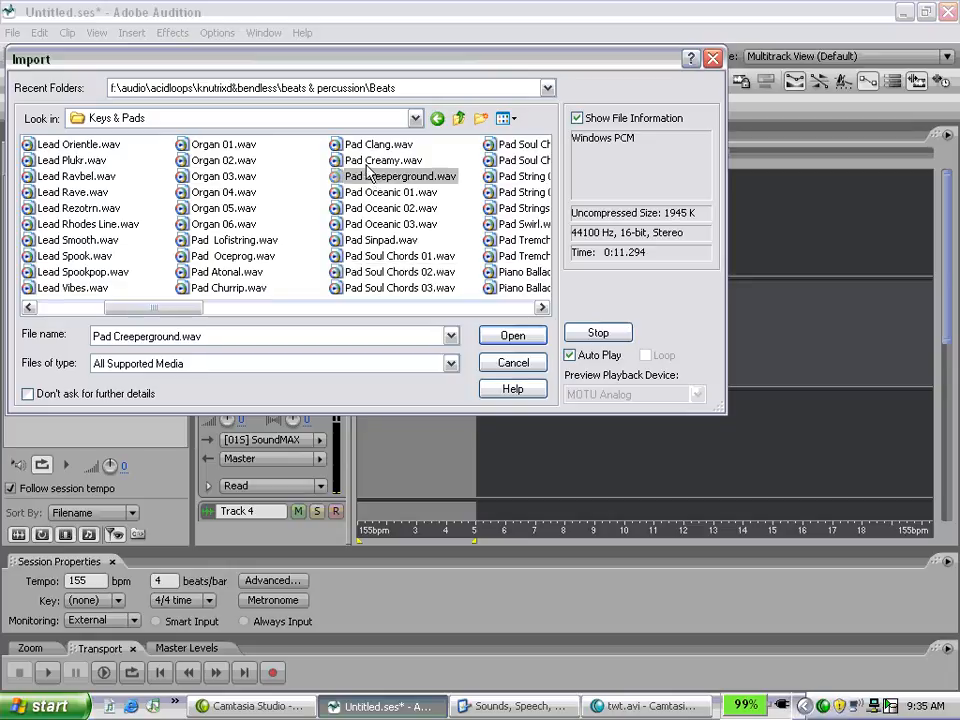
{"action": "left_click", "coordinate": [366, 166]}
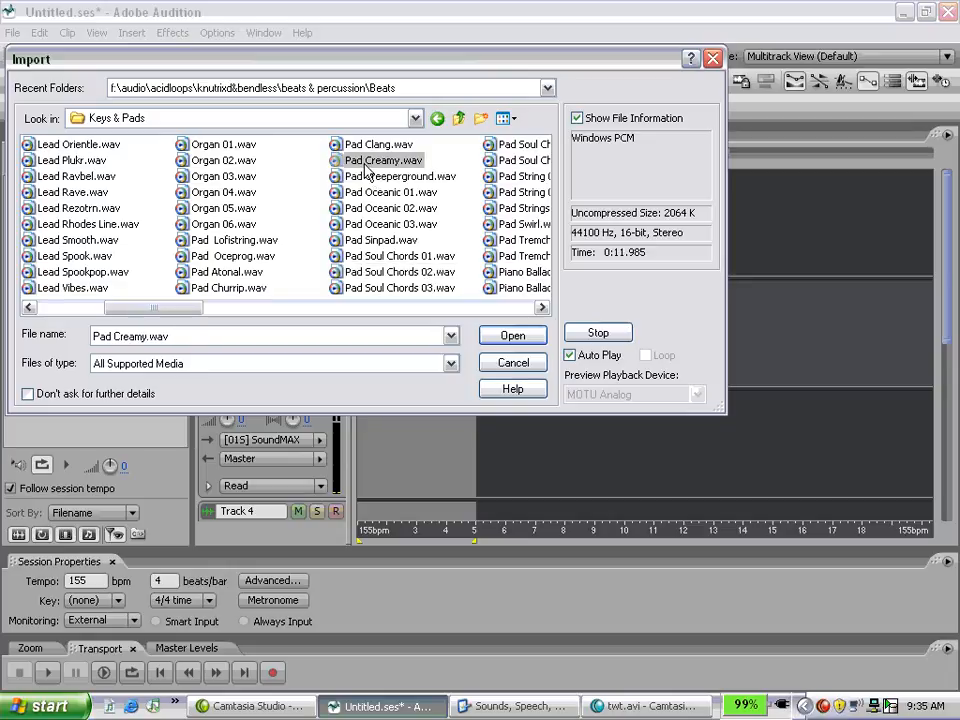
Browse to the Bass folder for importing and preview several loops, including Acid Bass 06, Acid Bass 17, Damos Bass and Classic Bass 09
{"action": "left_click", "coordinate": [459, 122]}
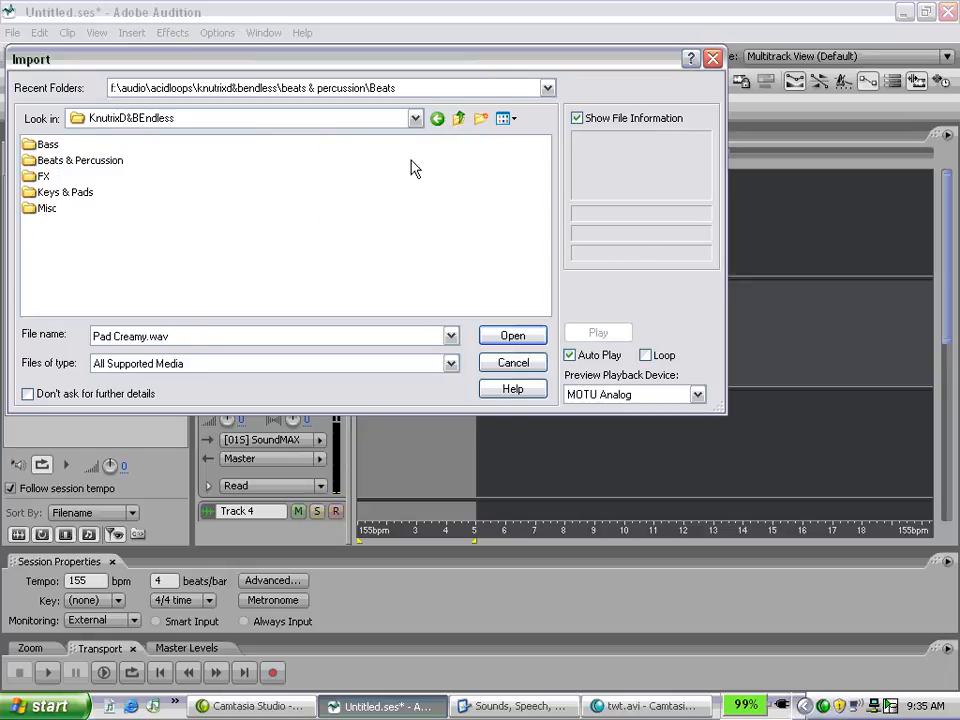
{"action": "double_click", "coordinate": [50, 146]}
{"action": "left_click", "coordinate": [100, 224]}
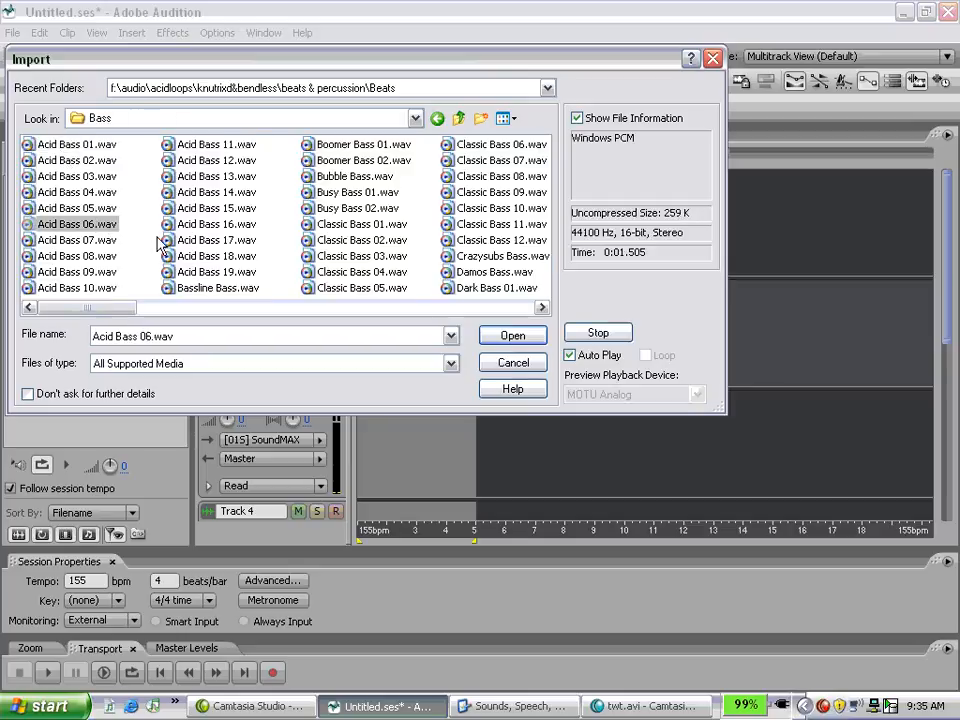
{"action": "left_click", "coordinate": [208, 241]}
{"action": "left_click", "coordinate": [396, 273]}
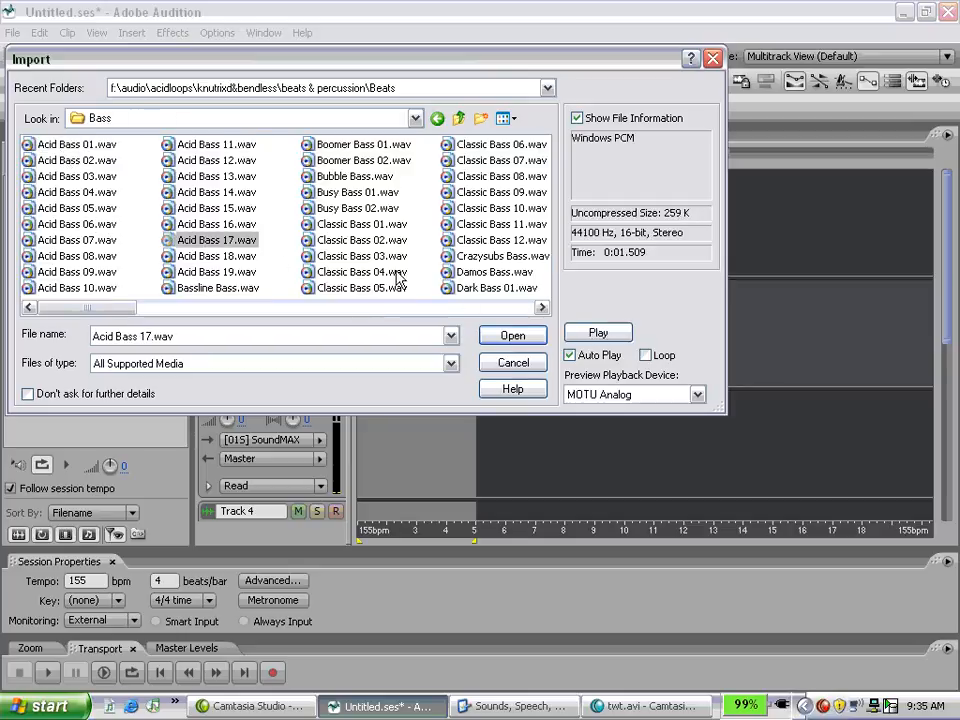
{"action": "left_click", "coordinate": [470, 271]}
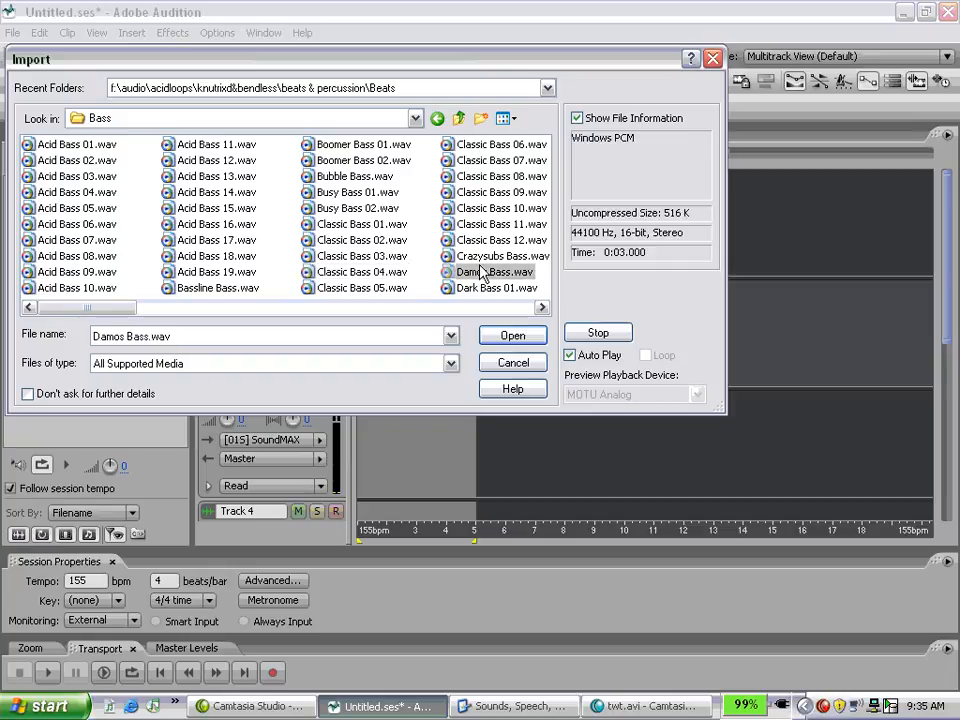
{"action": "left_click", "coordinate": [495, 192]}
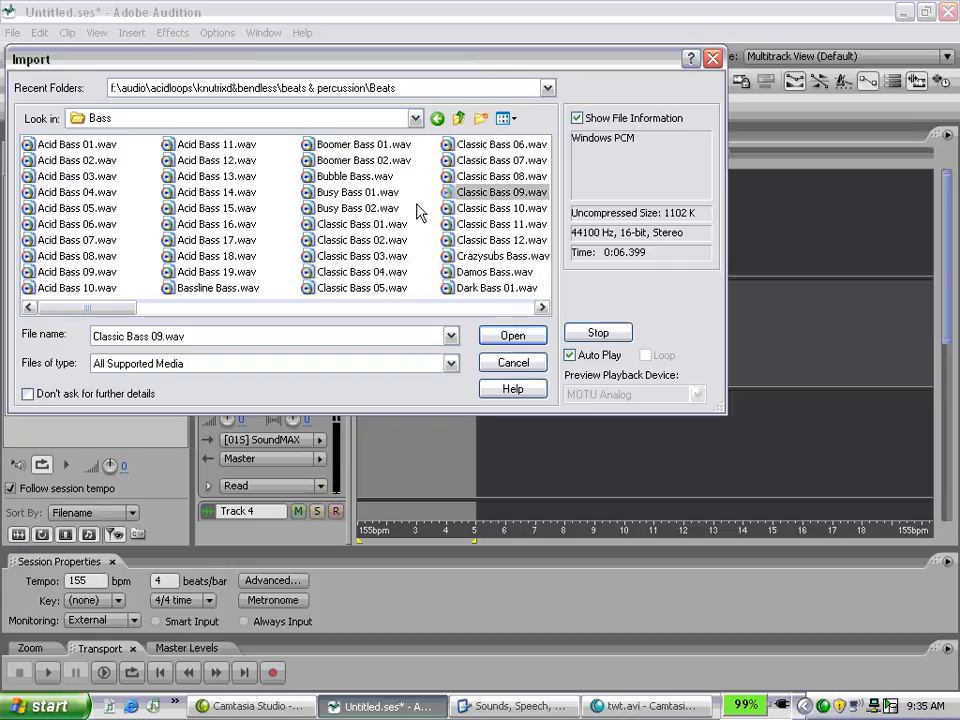
Preview Boomer Bass 02 and Busy Bass 02, and import Busy Bass 02.wav into the session
{"action": "left_click", "coordinate": [362, 160]}
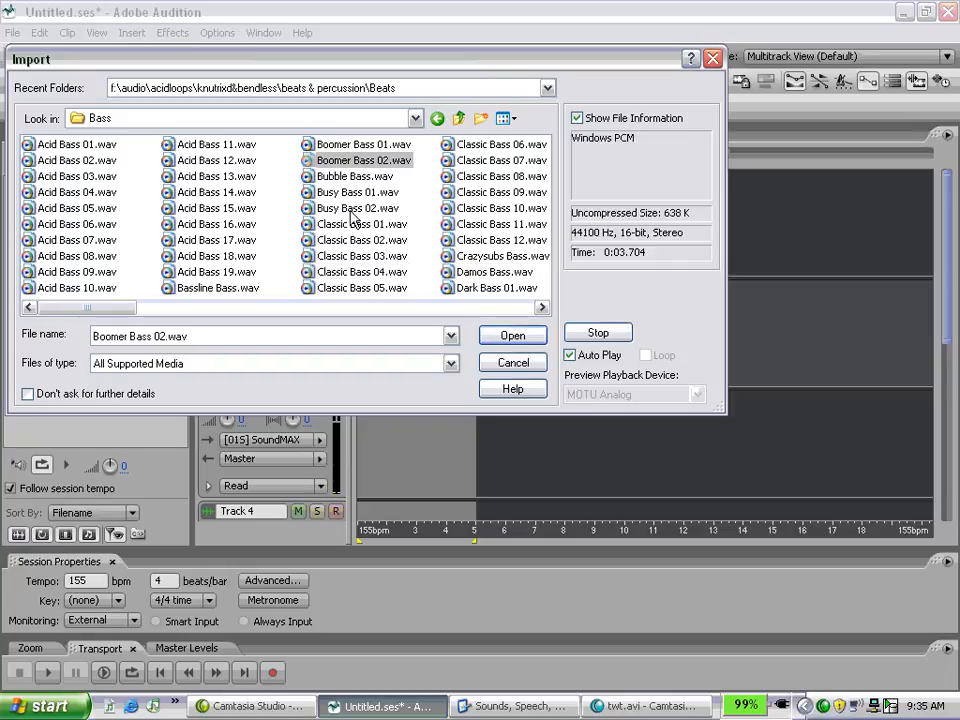
{"action": "left_click", "coordinate": [340, 208]}
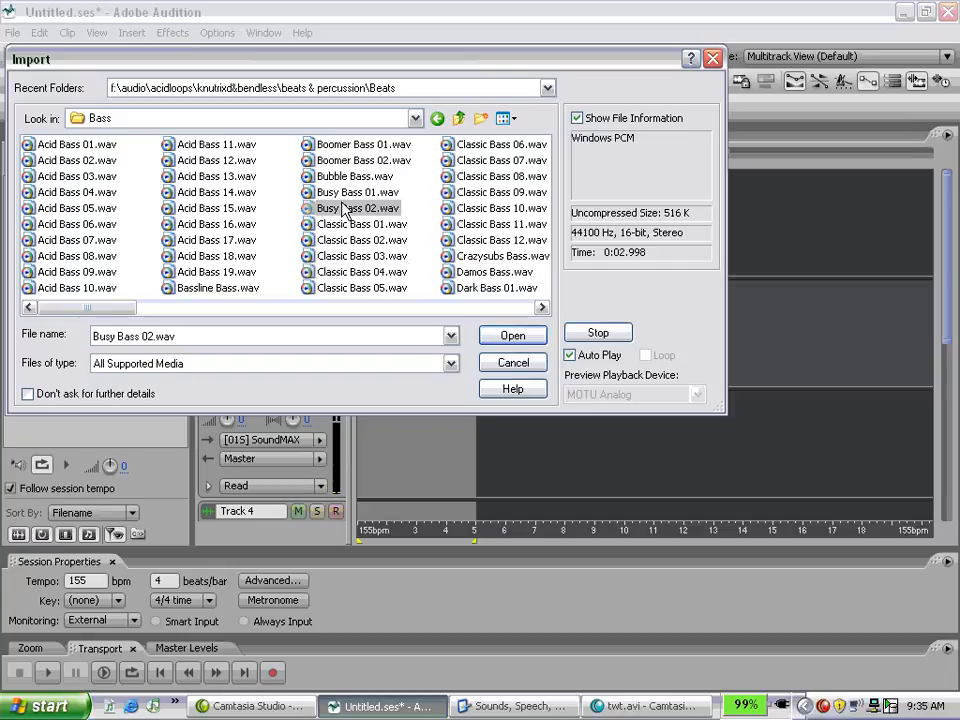
{"action": "left_click", "coordinate": [486, 335]}
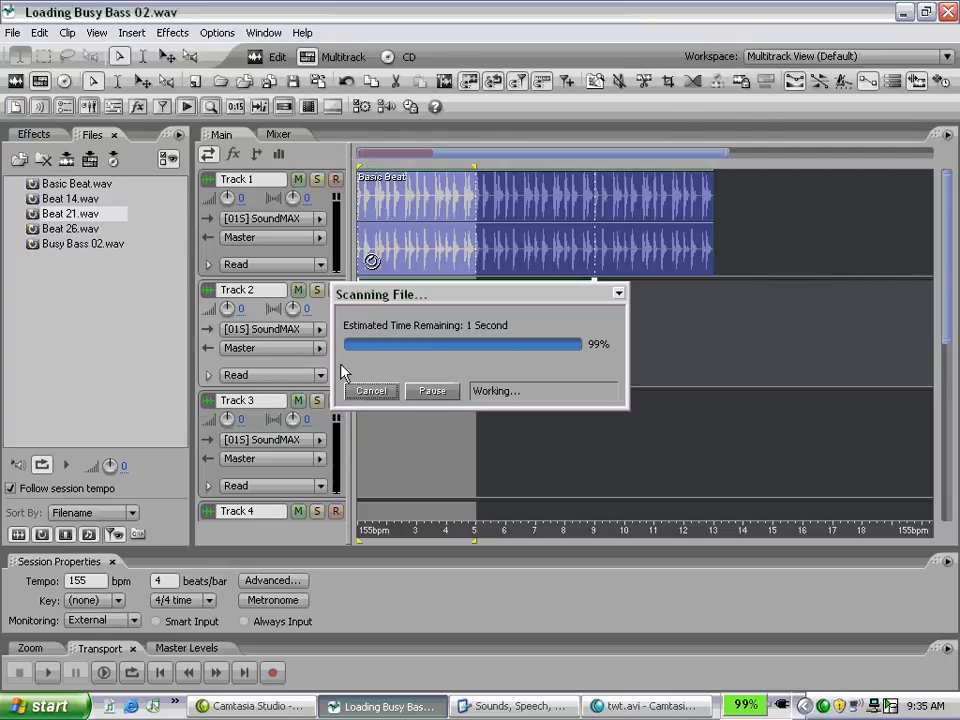
Place Busy Bass 02.wav at the start of Track 3 and extend its loop to bar 7
{"action": "left_click_drag", "start_coordinate": [78, 246], "coordinate": [458, 424]}
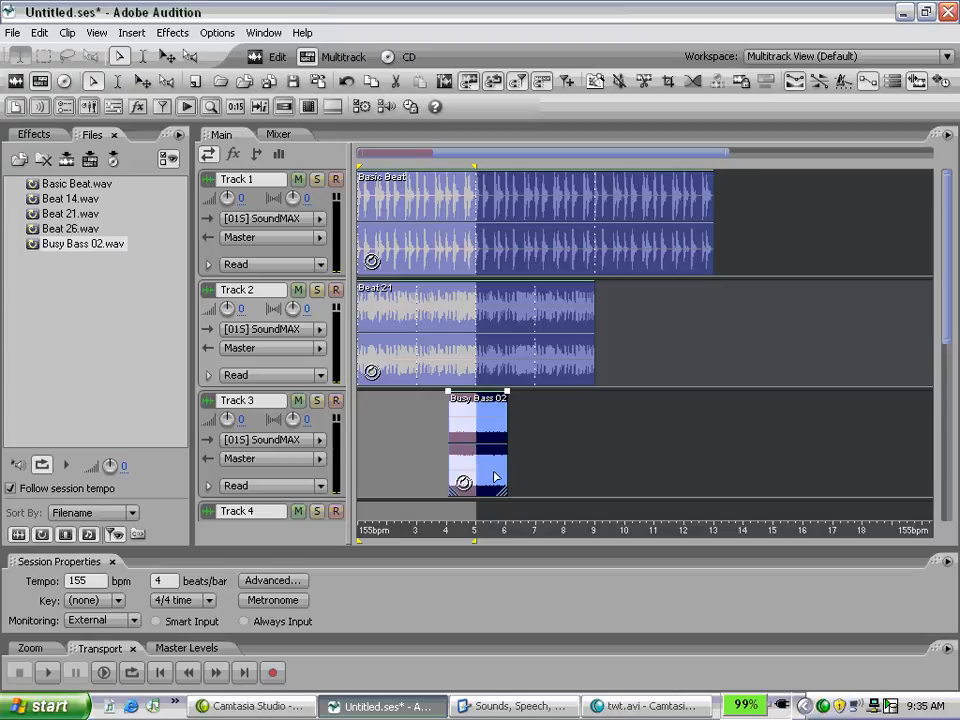
{"action": "left_click_drag", "start_coordinate": [496, 478], "coordinate": [536, 472]}
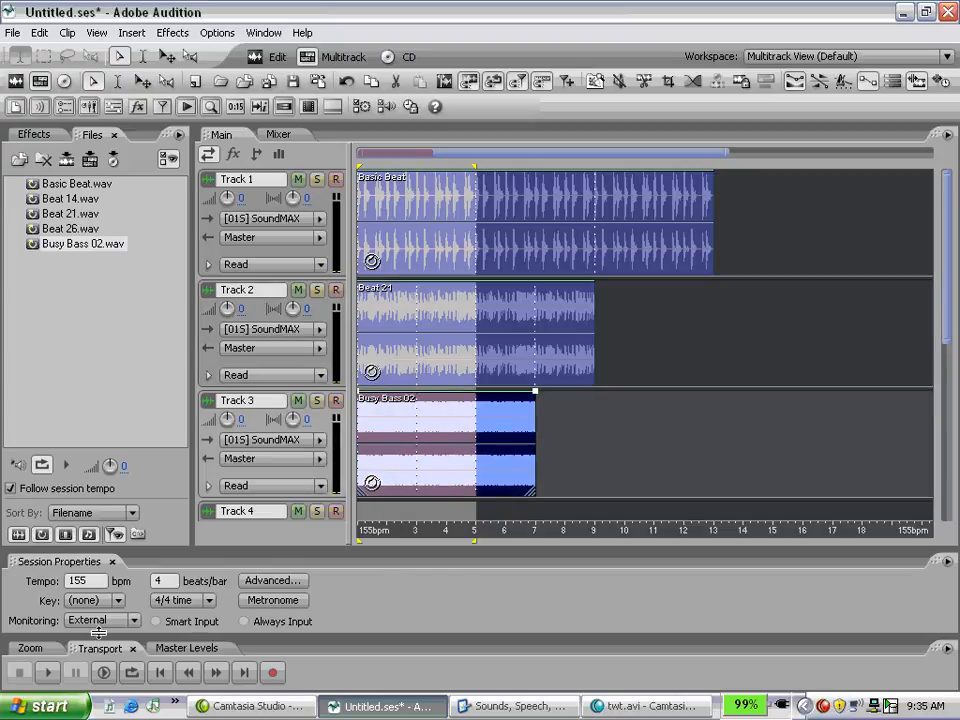
Audition the three-track arrangement from the session start with looped playback, and stop it
{"action": "left_click", "coordinate": [154, 675]}
{"action": "left_click", "coordinate": [133, 673]}
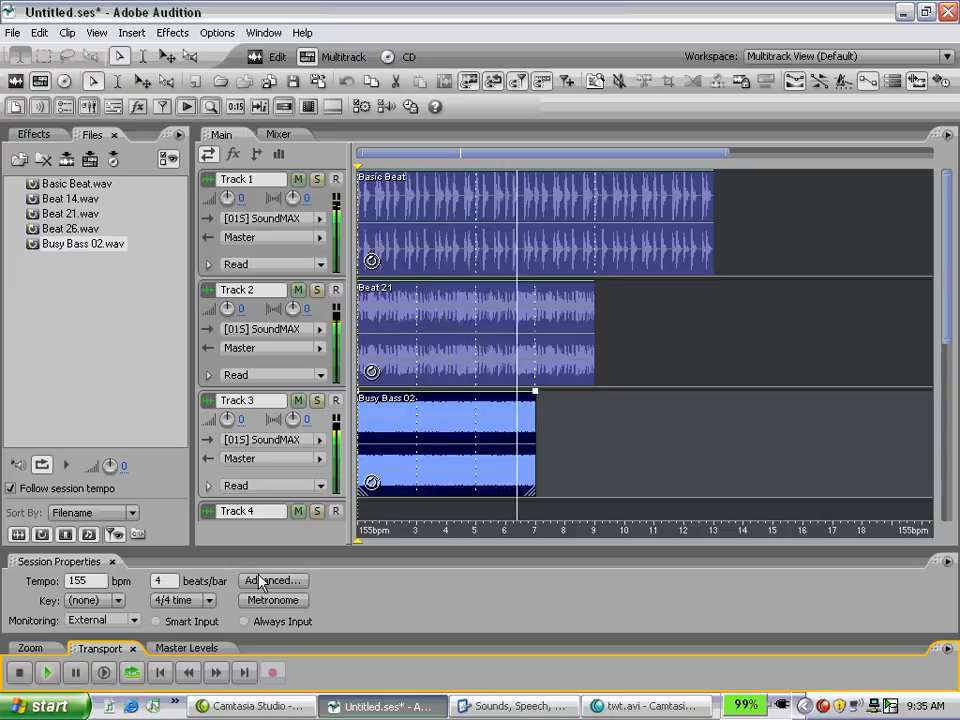
{"action": "left_click", "coordinate": [20, 673]}
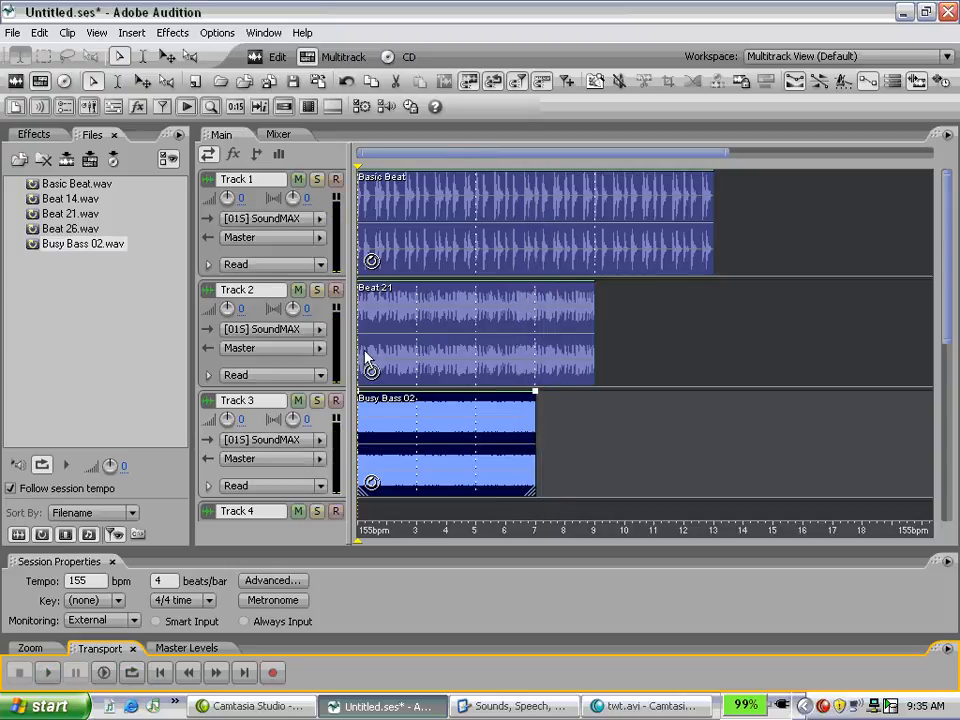
Place a second Busy Bass 02.wav clip on Track 3 at bar 9 and extend its loop to bar 17
{"action": "left_click_drag", "start_coordinate": [40, 245], "coordinate": [630, 469]}
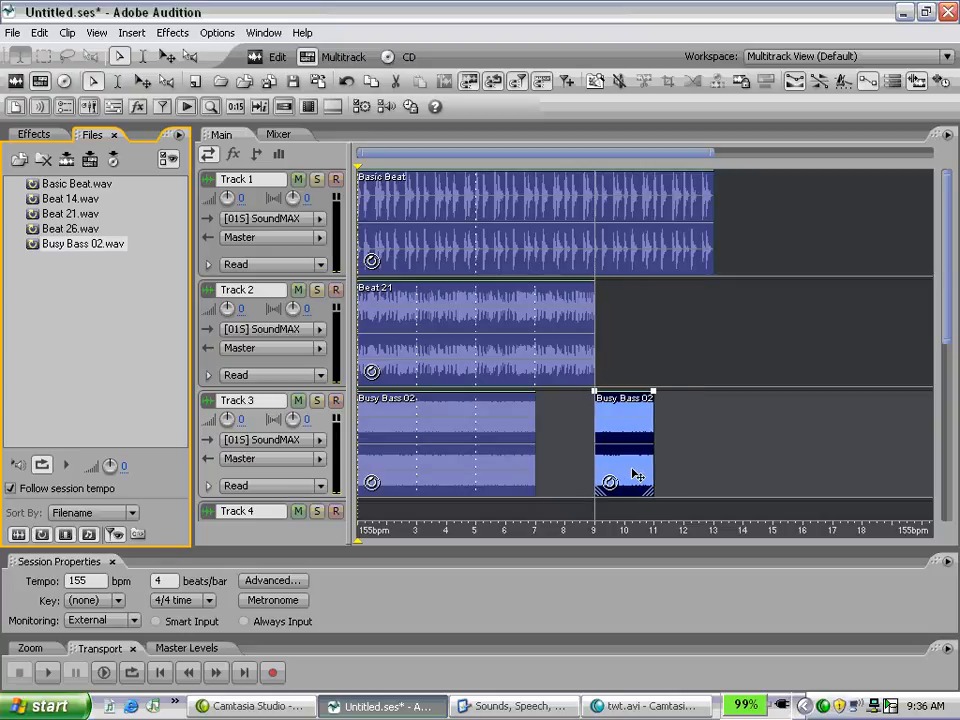
{"action": "left_click_drag", "start_coordinate": [637, 474], "coordinate": [836, 456]}
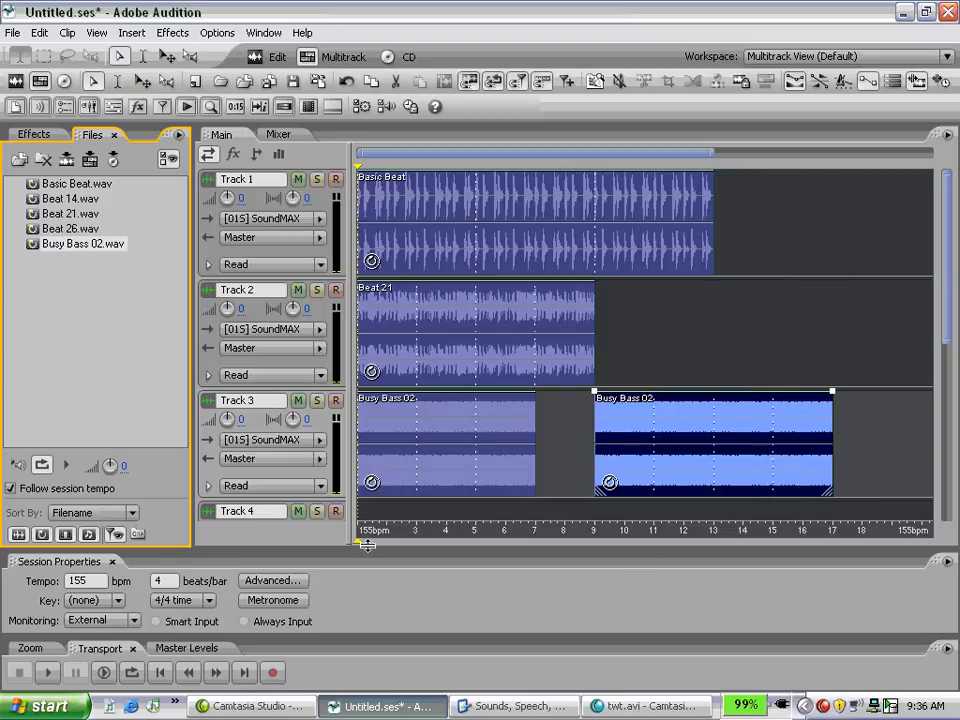